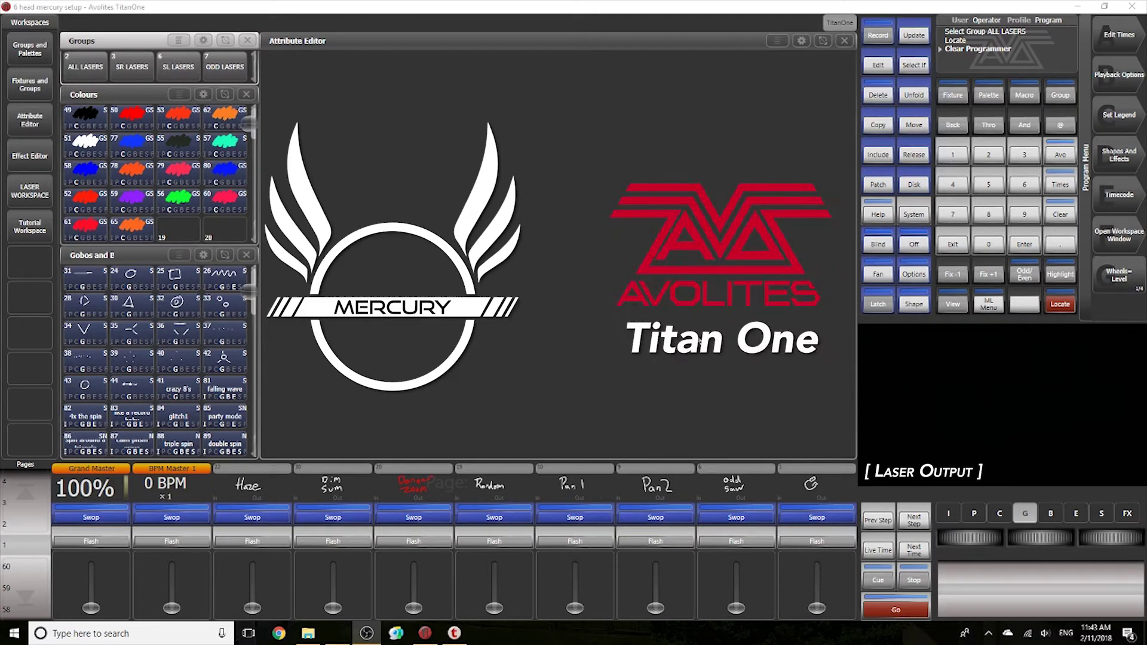
- Select the ALL LASERS group, locate it, and set pattern page 2 with pattern 2
click(85, 66)
click(1058, 300)
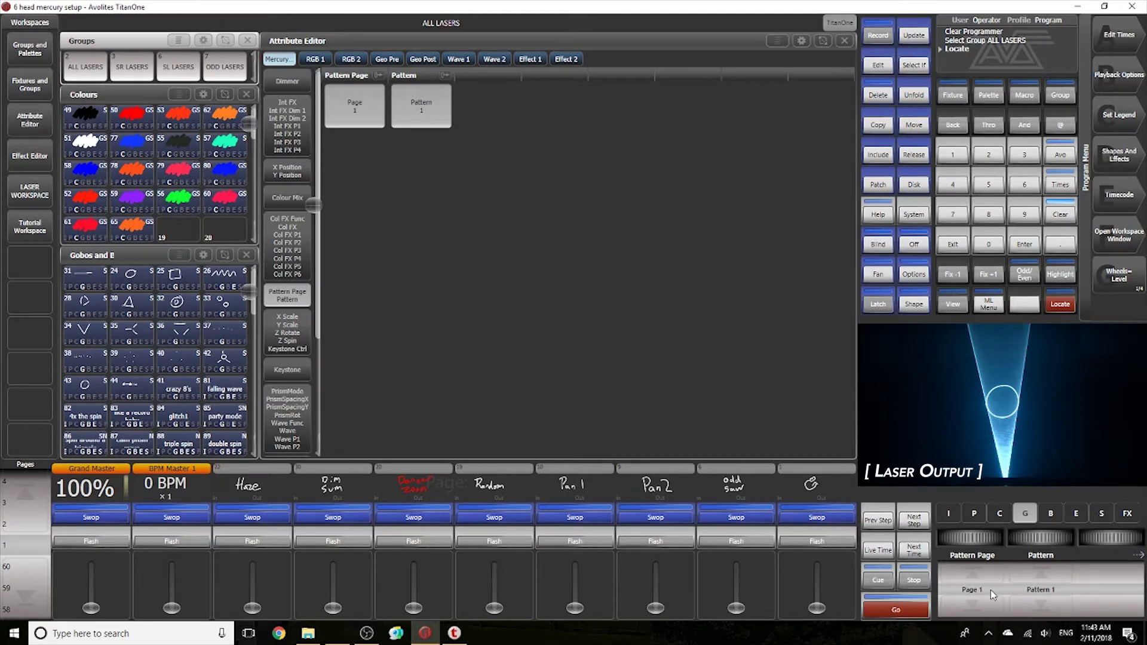
scroll(991, 590, up, 1)
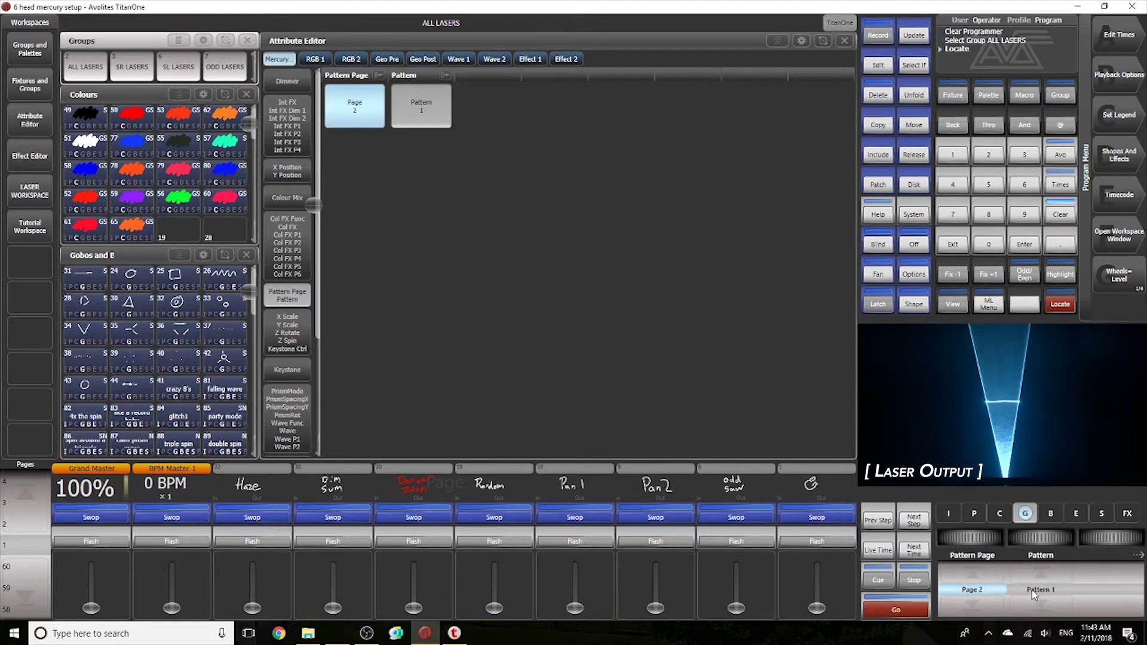
scroll(1034, 594, up, 1)
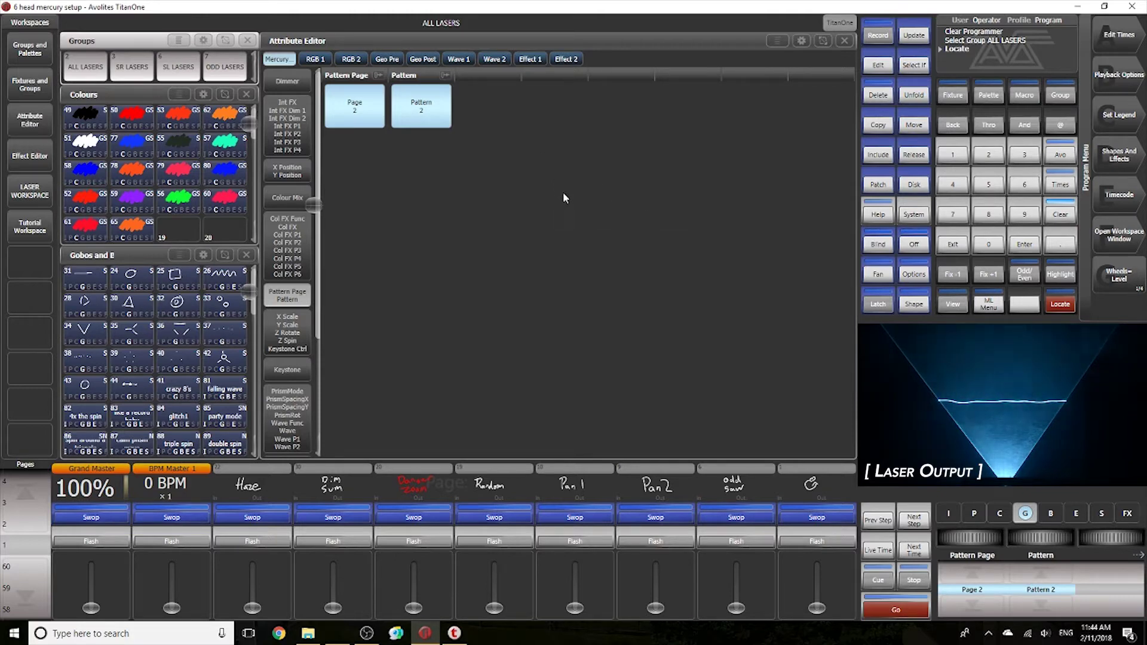
- Apply a Linear Sine wave in Wave 1 with 4.4% wavelength and 12.4% amplitude
click(458, 60)
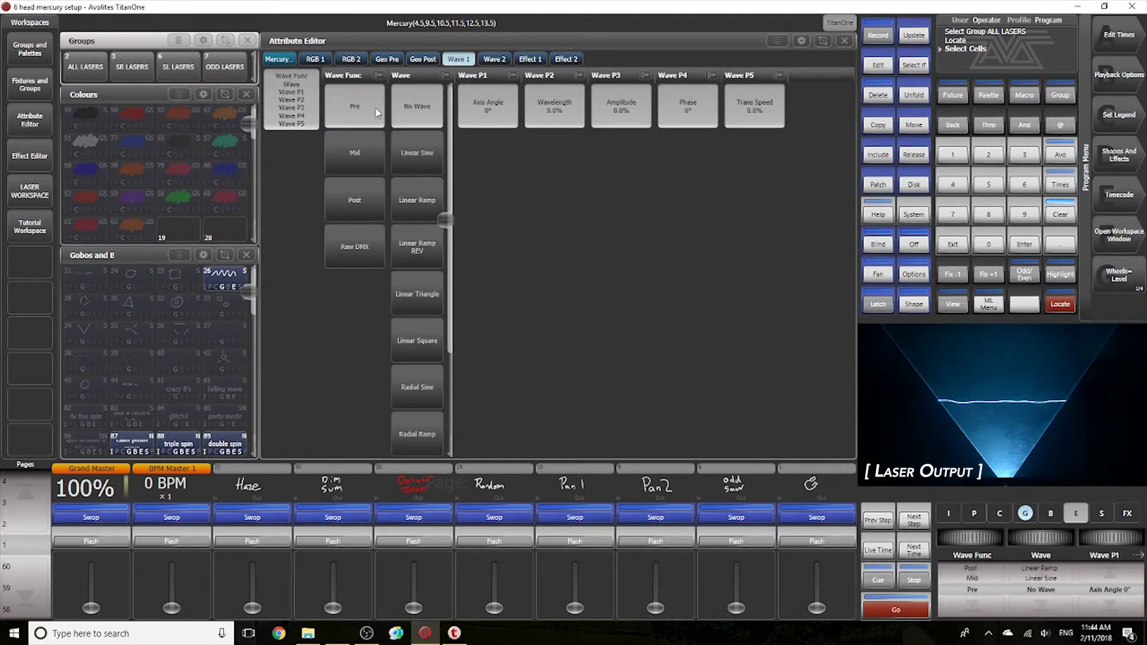
click(415, 149)
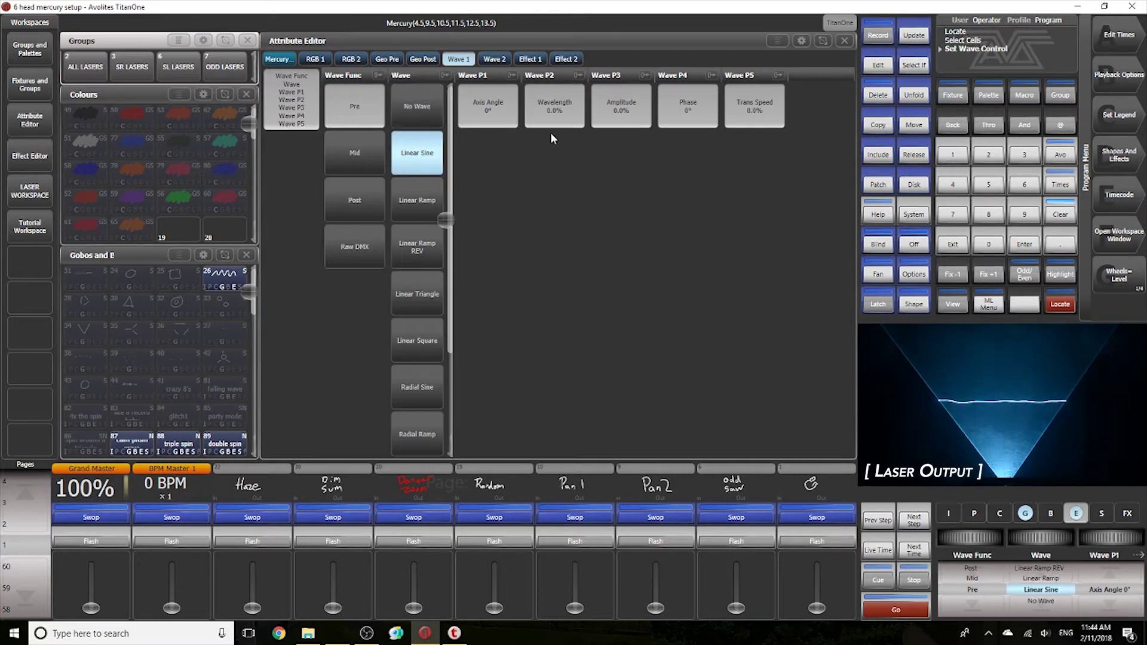
click(567, 118)
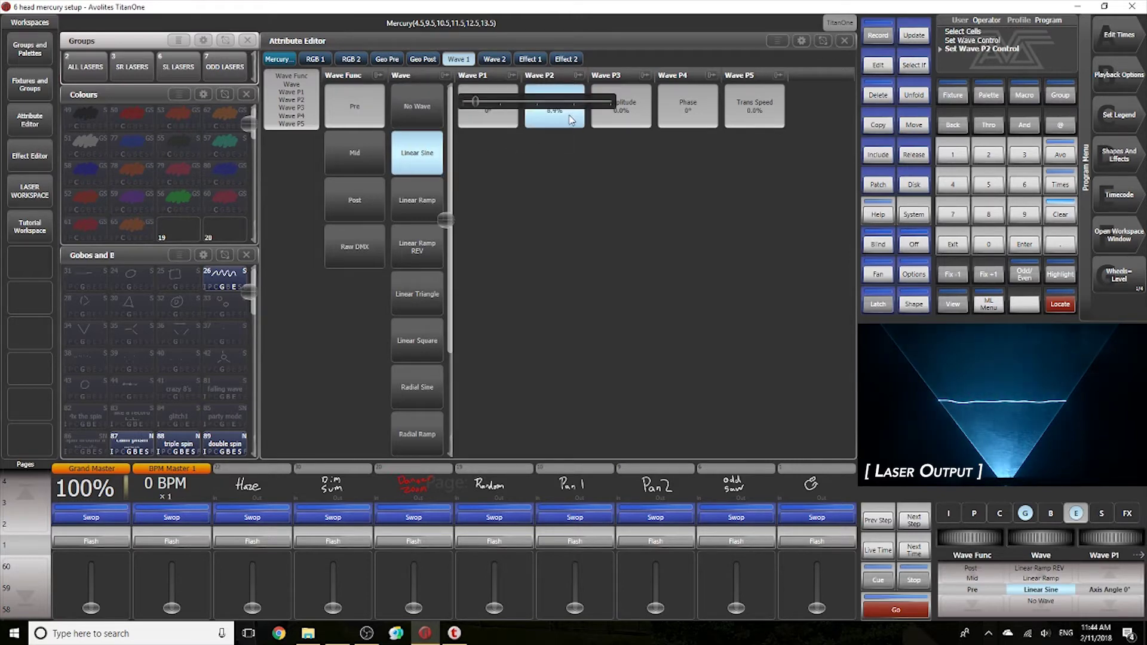
scroll(565, 116, down, 2)
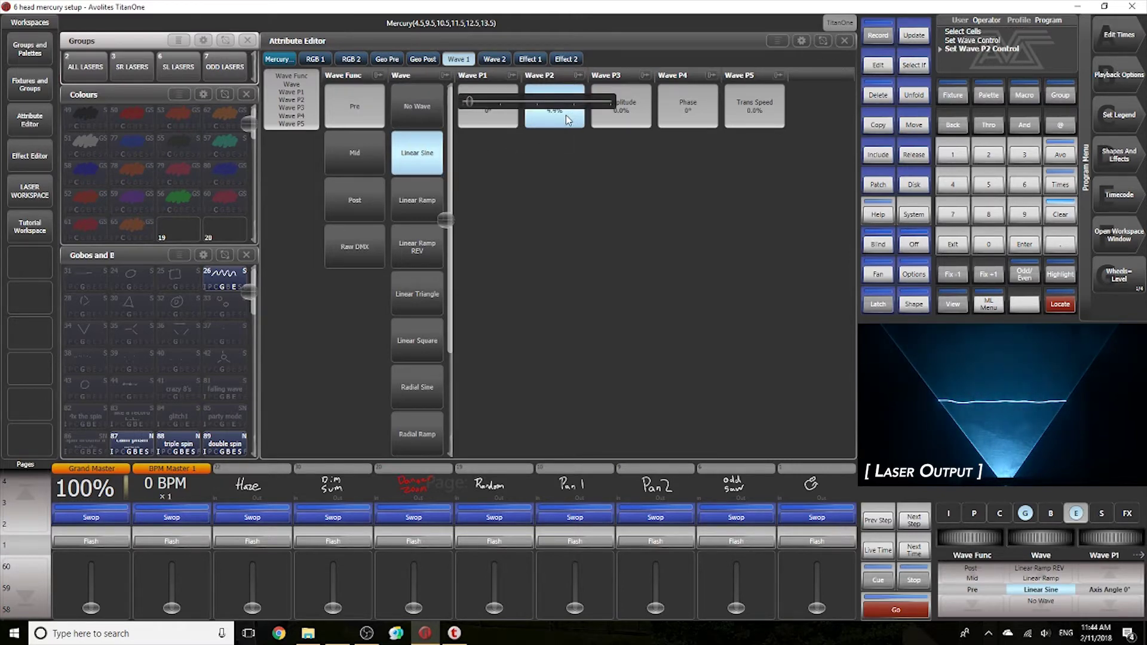
click(636, 117)
scroll(645, 118, up, 5)
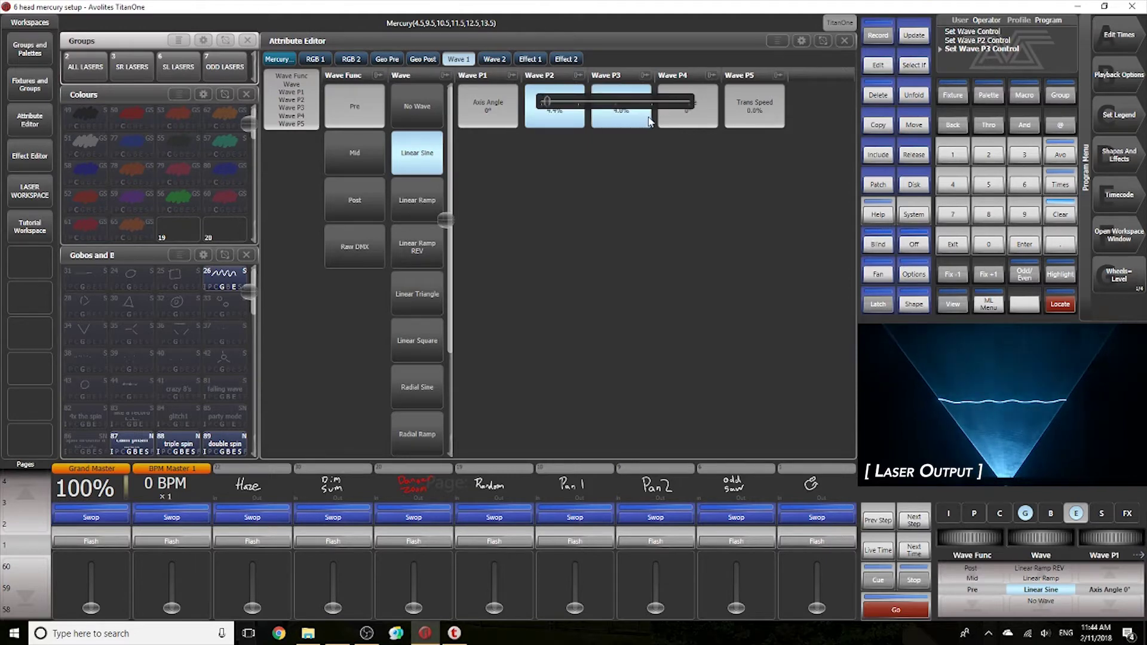
scroll(658, 121, up, 1)
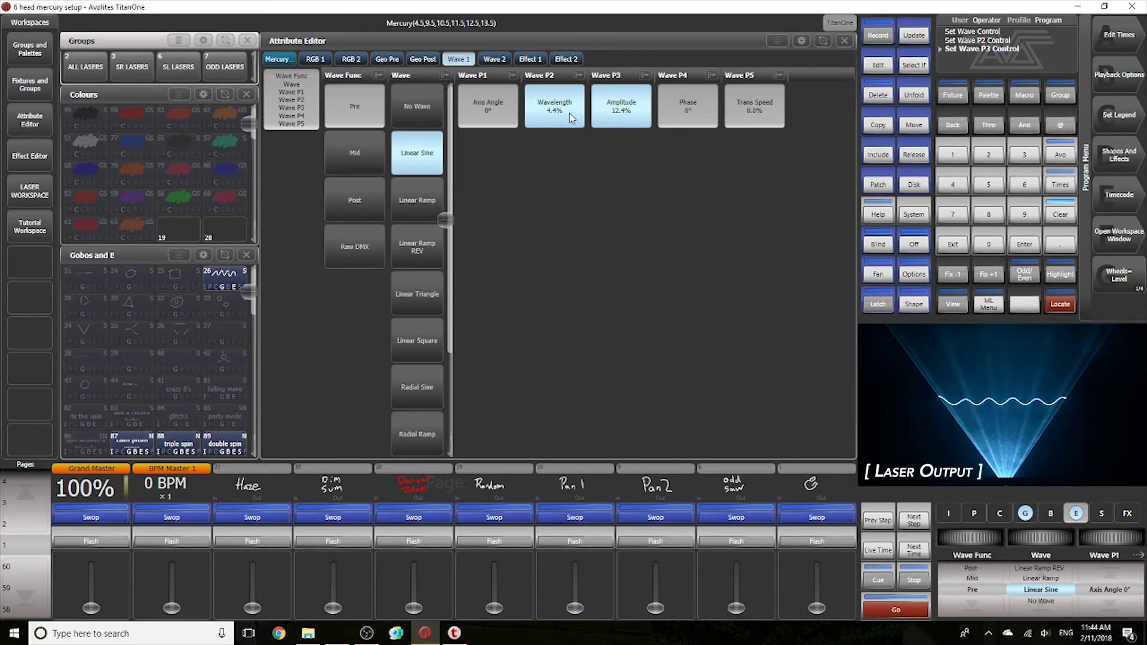
- Adjust Wave 1 to a wavelength of 4.0%, an amplitude of 9.2% and a translation speed of 4.8%
click(585, 116)
scroll(585, 116, up, 6)
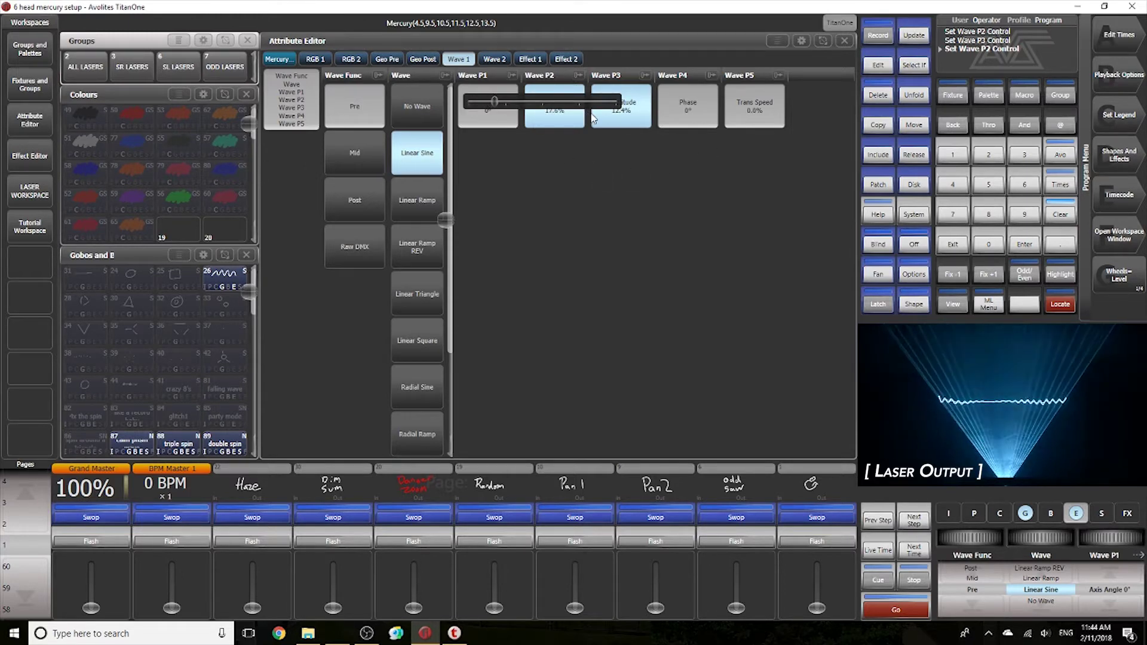
drag(583, 117, 558, 116)
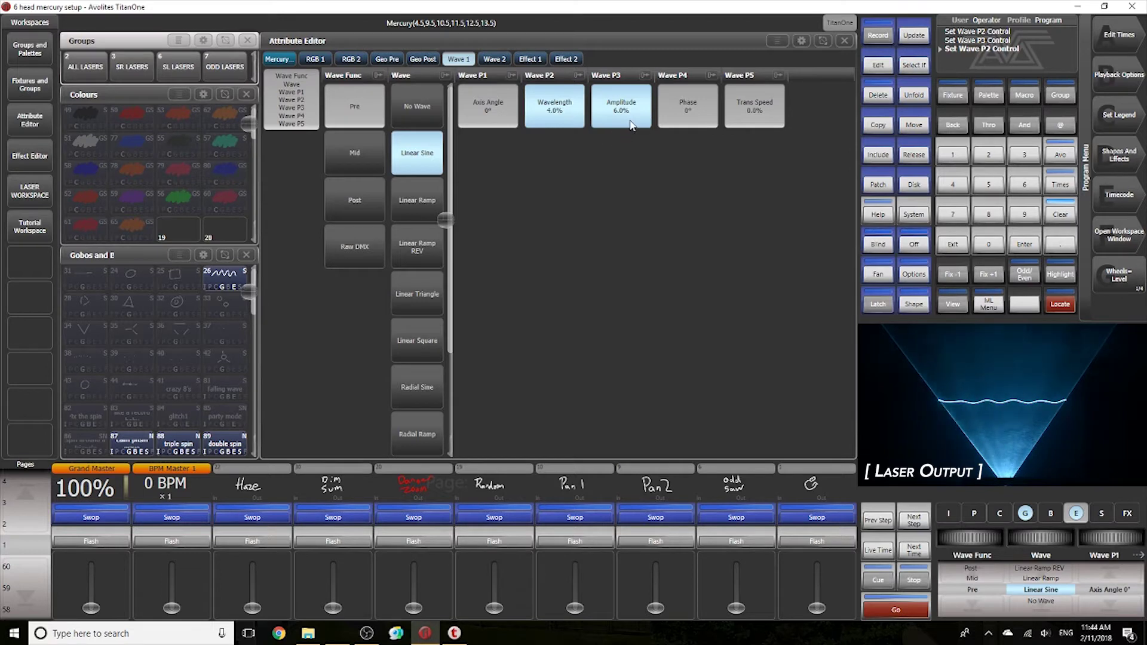
drag(631, 124, 636, 126)
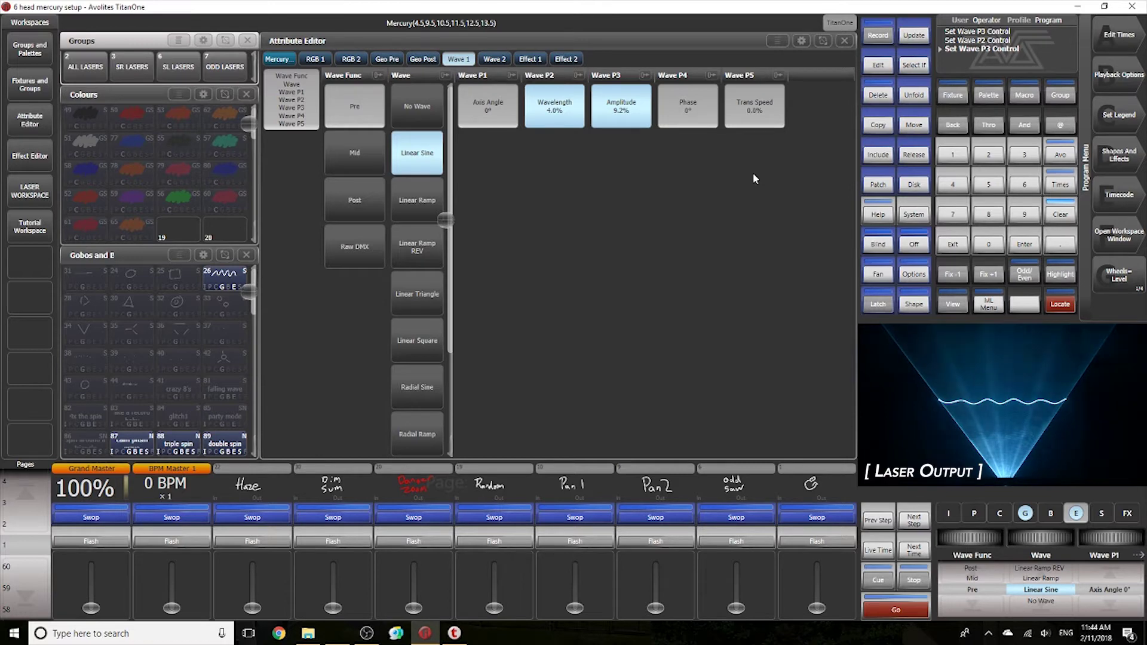
click(786, 107)
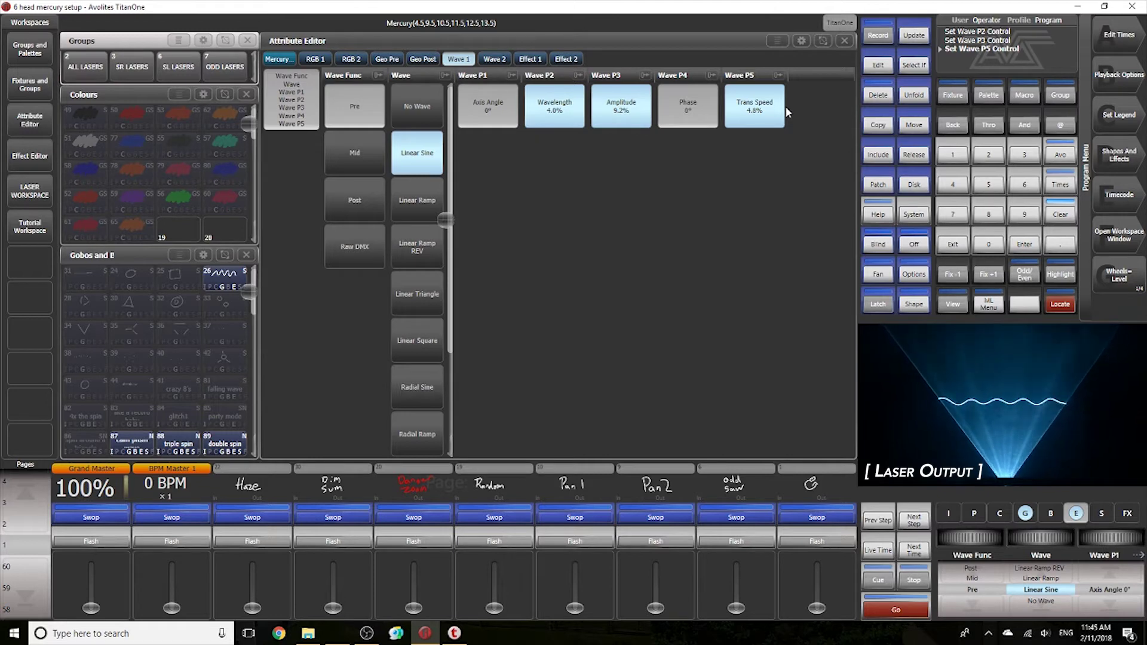
- Apply the Linear Ping Pong effect in Effect 1 with axis angle 89°, X scale 79.6% and traverse speed 0.8%
click(538, 60)
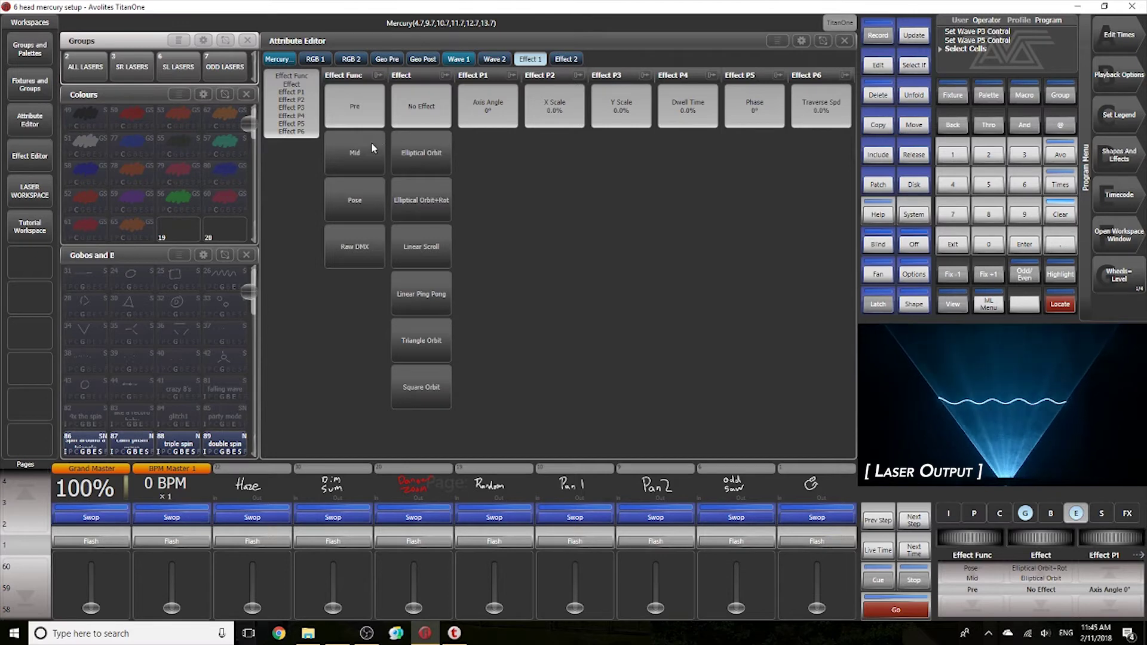
click(437, 284)
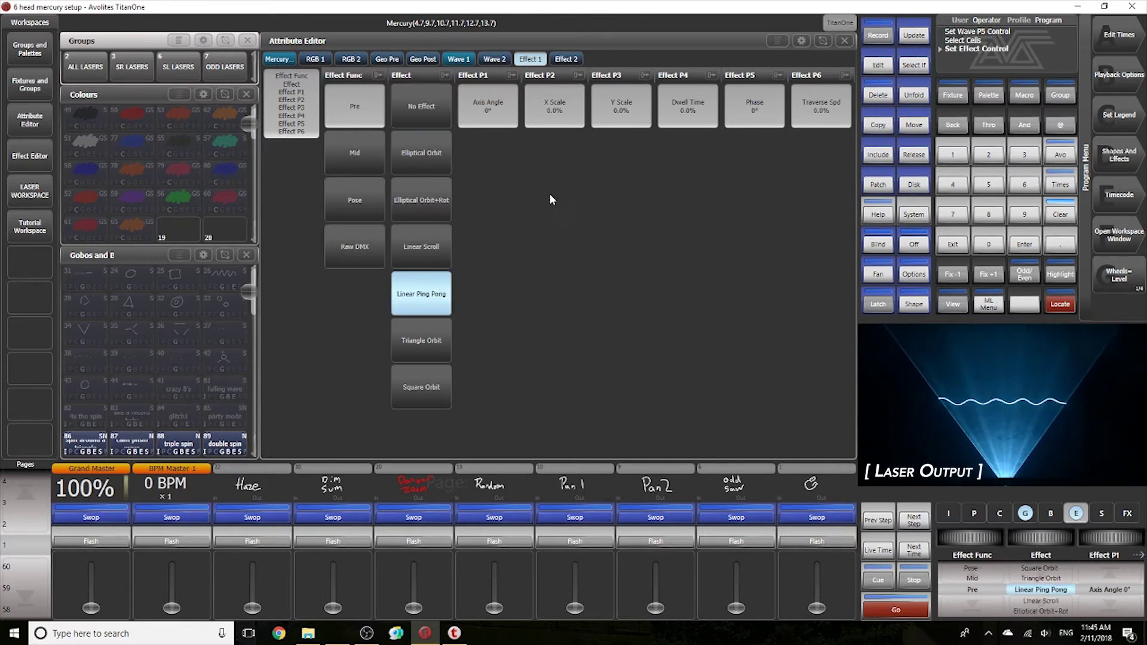
drag(516, 115, 555, 122)
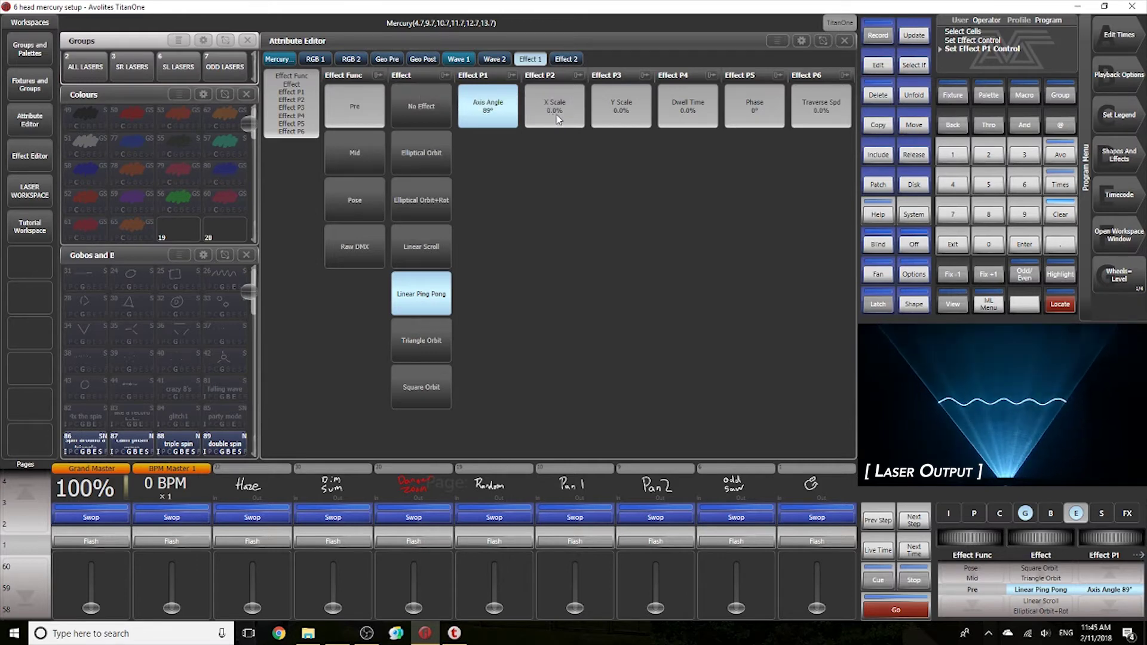
drag(550, 122, 645, 116)
drag(825, 106, 831, 107)
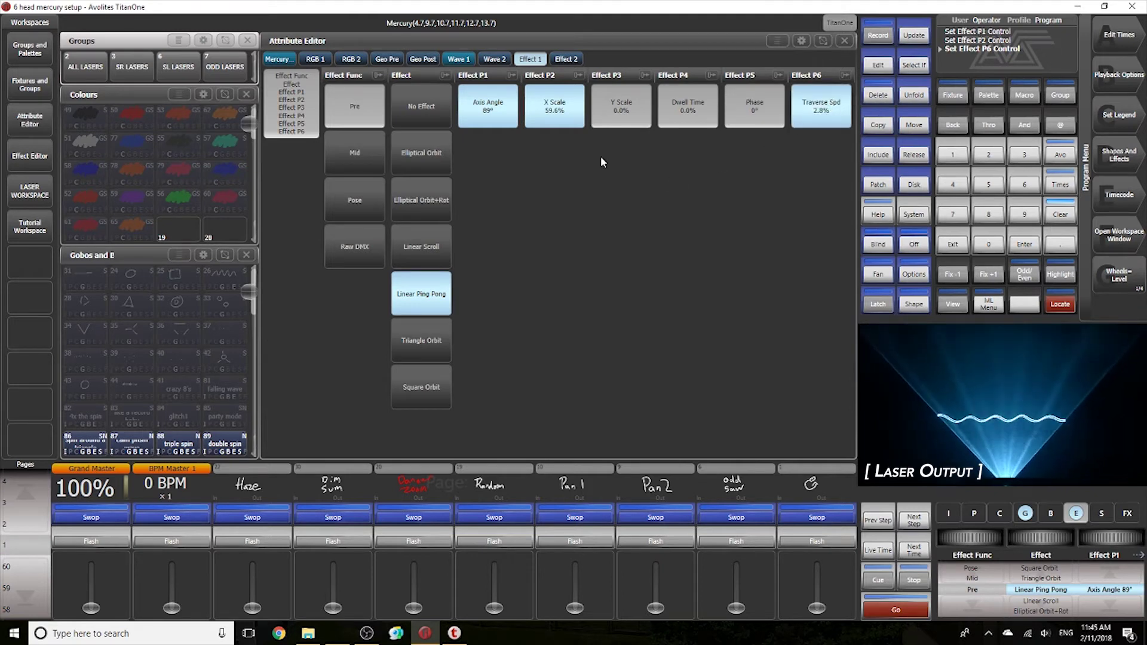
drag(565, 112, 597, 124)
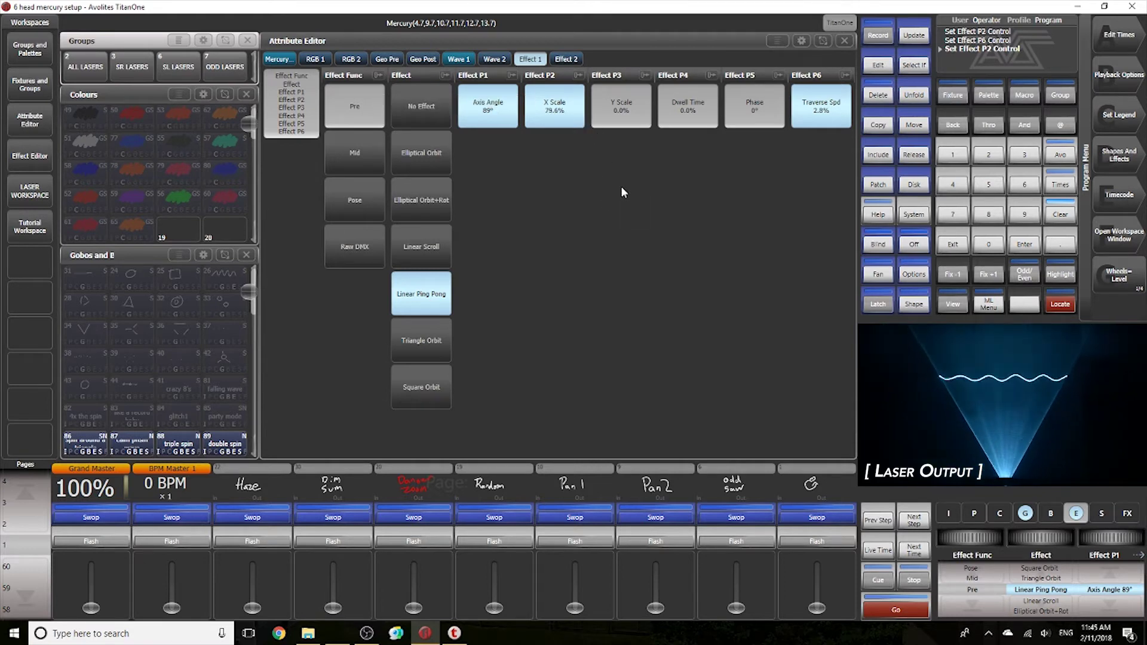
drag(830, 105, 817, 109)
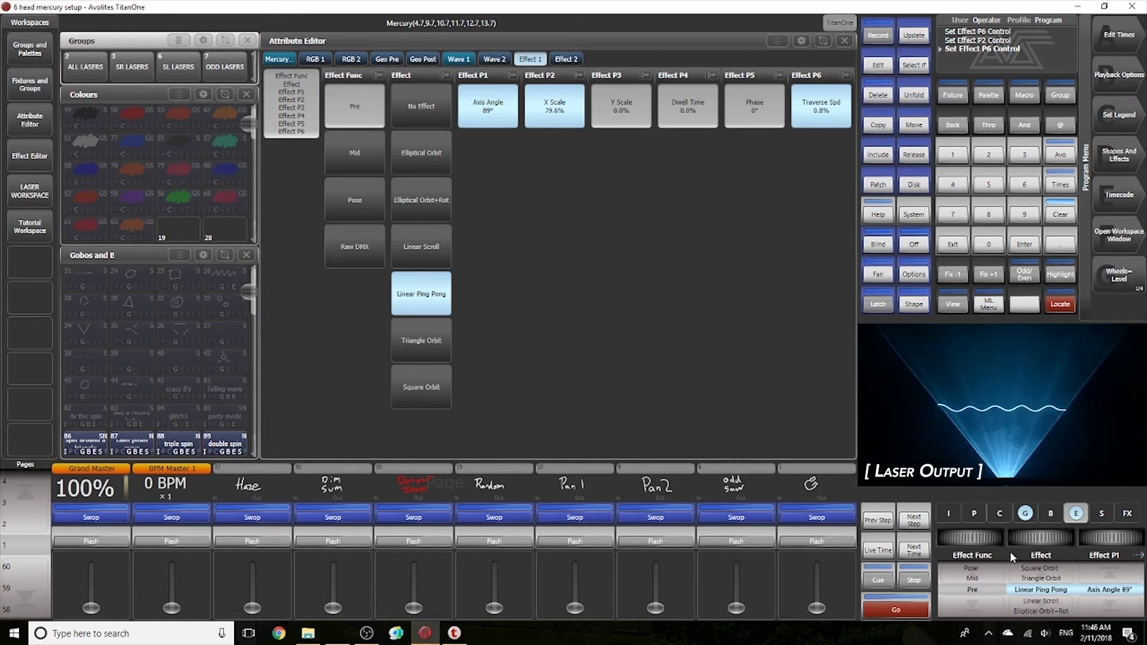
- Reselect the ALL LASERS group and step through the gobo patterns on page 2 up to pattern 6
click(1001, 515)
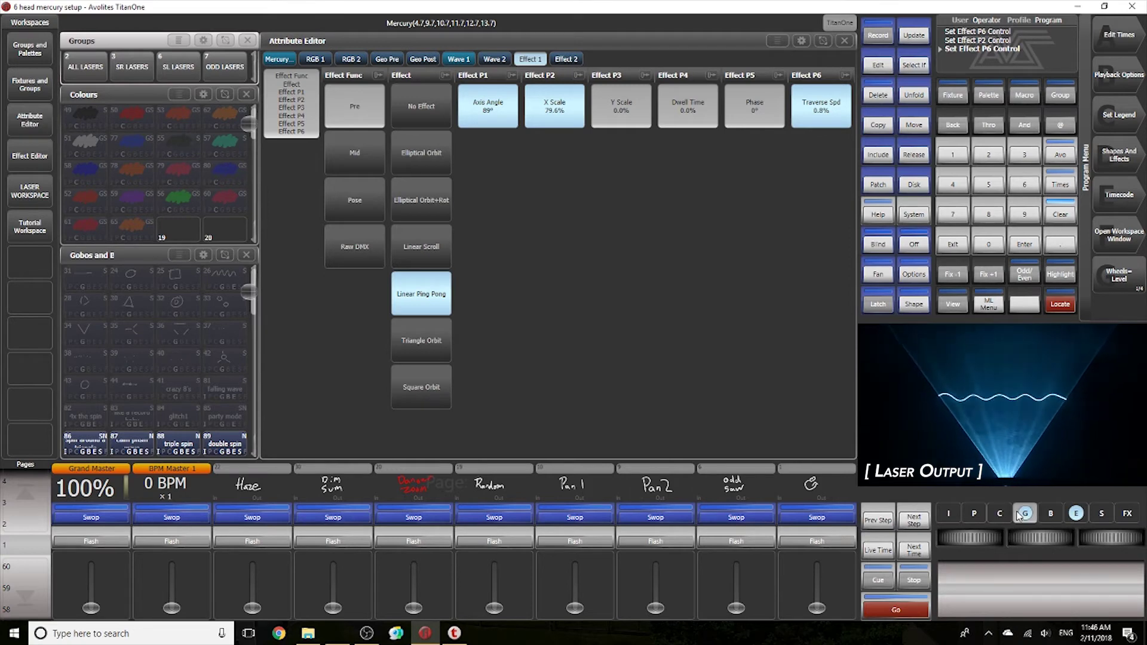
click(70, 69)
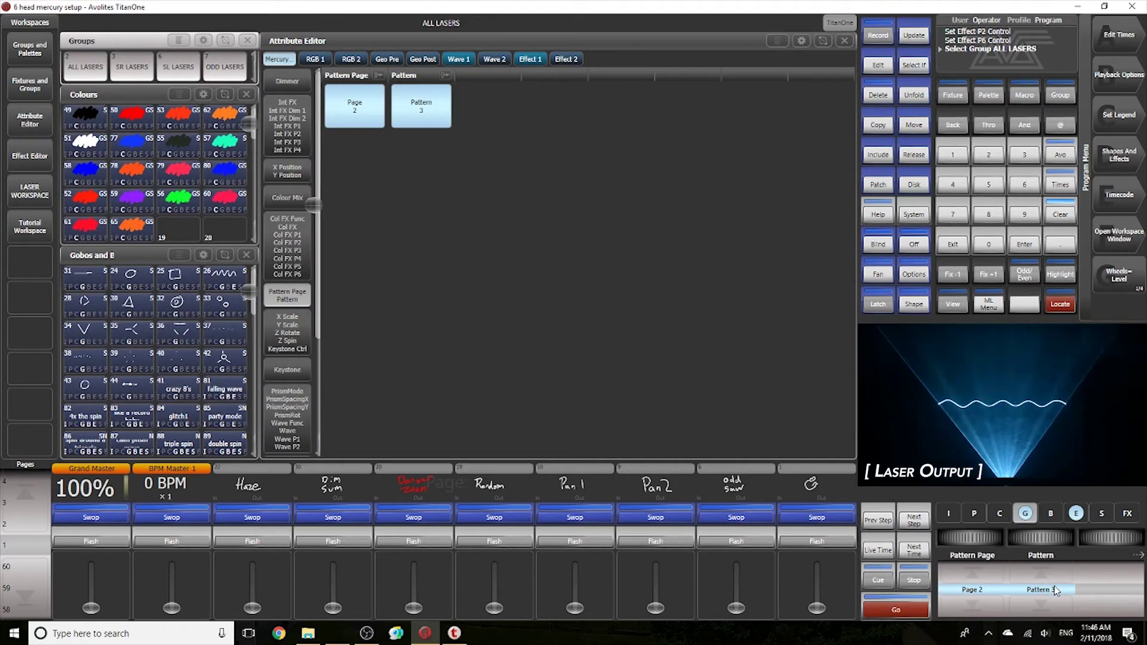
scroll(1051, 590, up, 1)
scroll(1057, 593, up, 1)
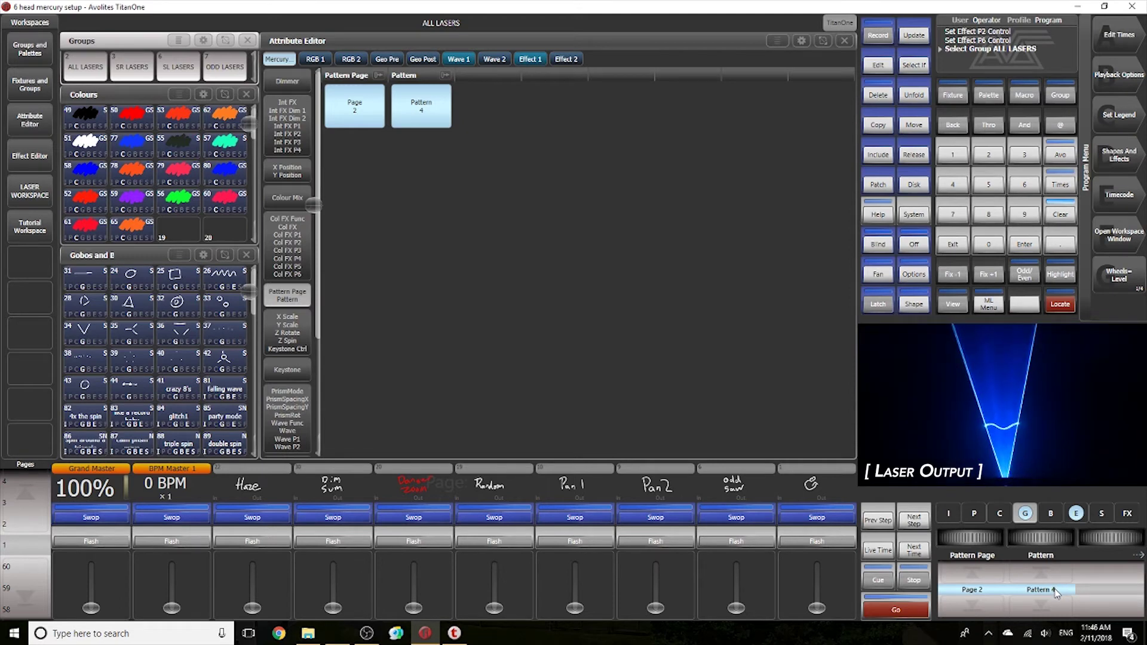
scroll(1055, 593, up, 1)
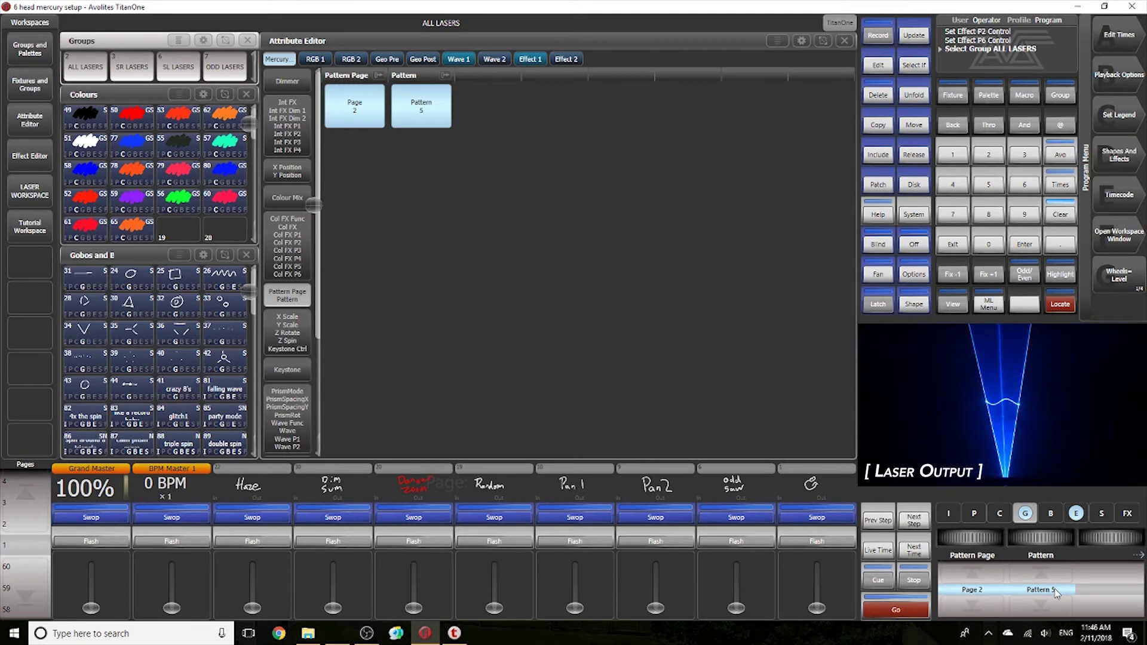
scroll(1057, 592, up, 1)
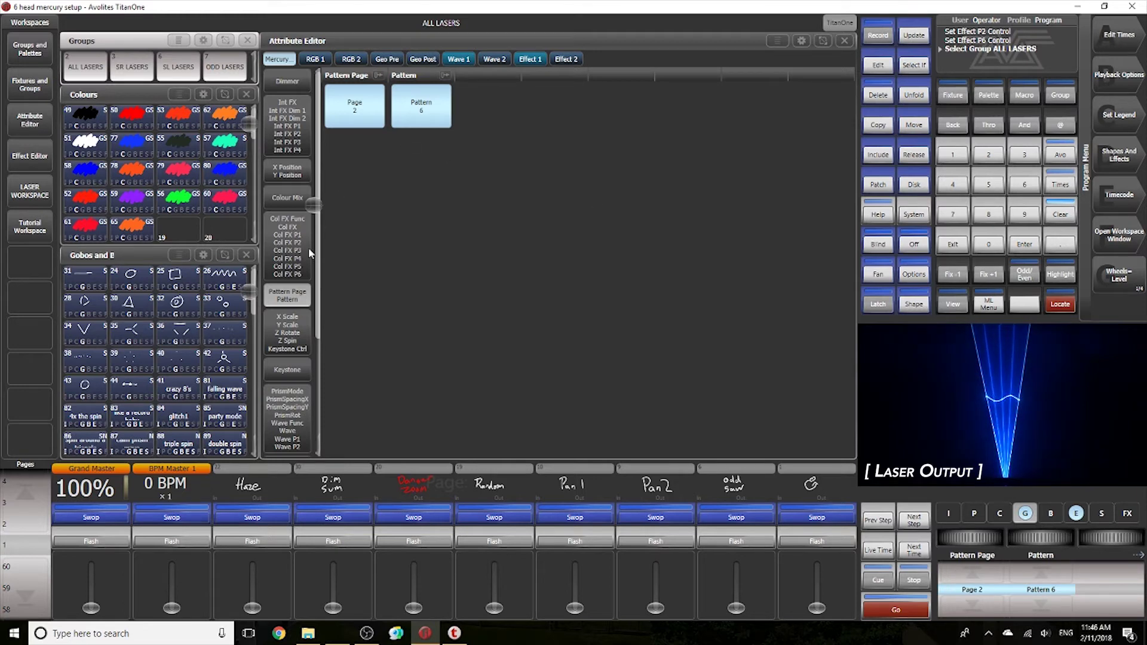
- Try the 1x3 prism mode on all lasers, then set it back to No Prism
click(300, 401)
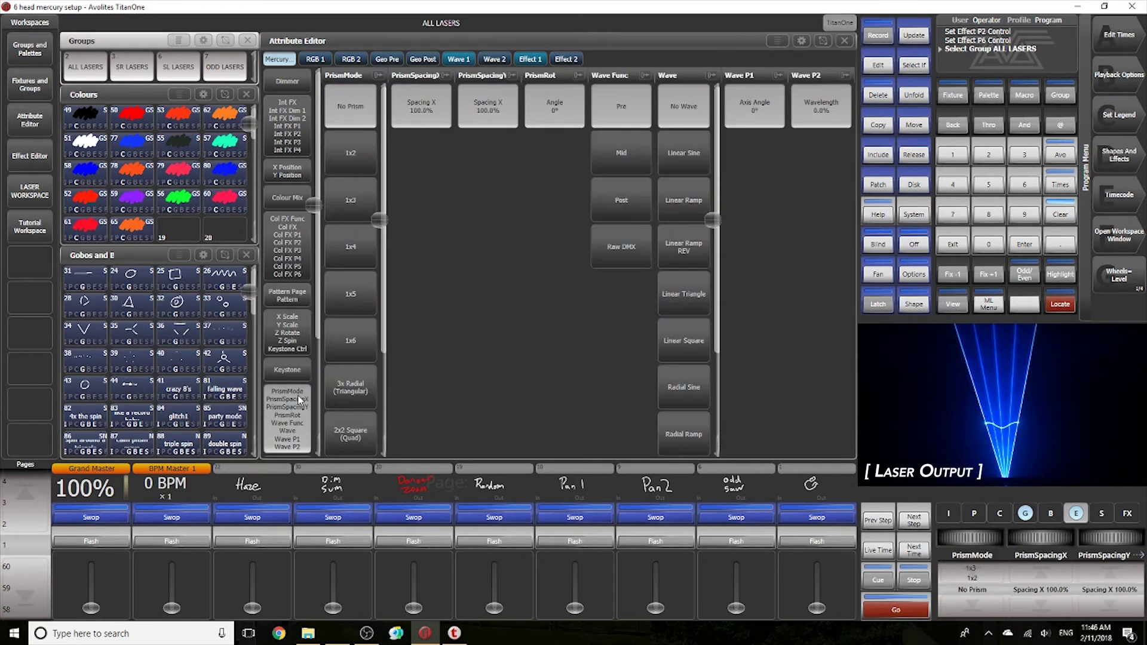
click(354, 198)
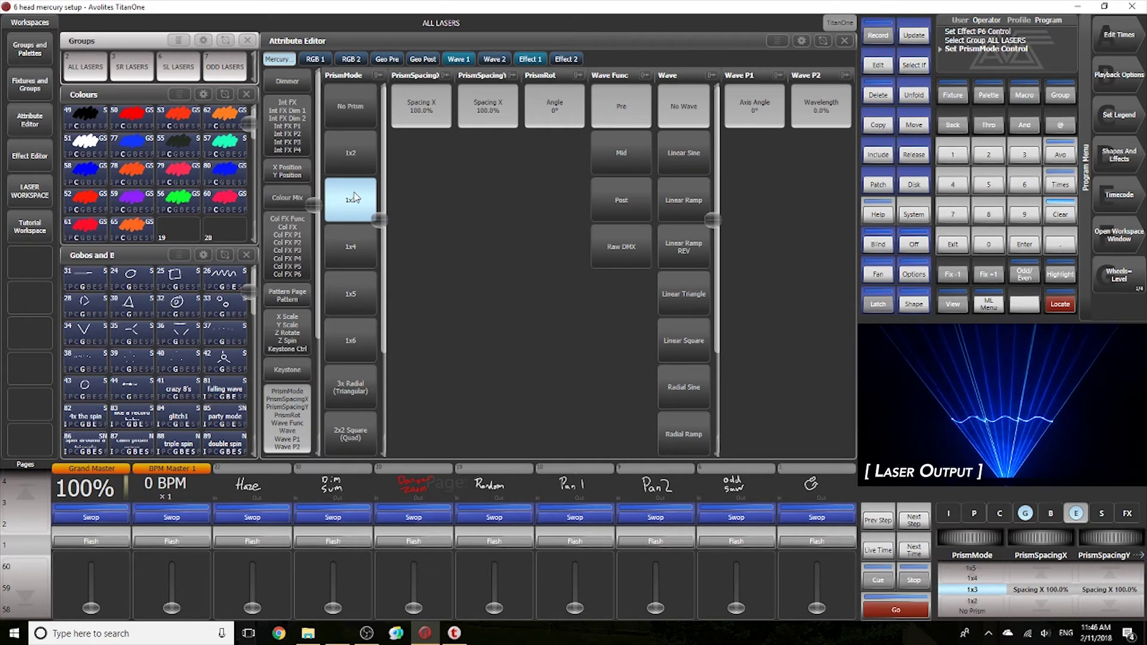
click(349, 107)
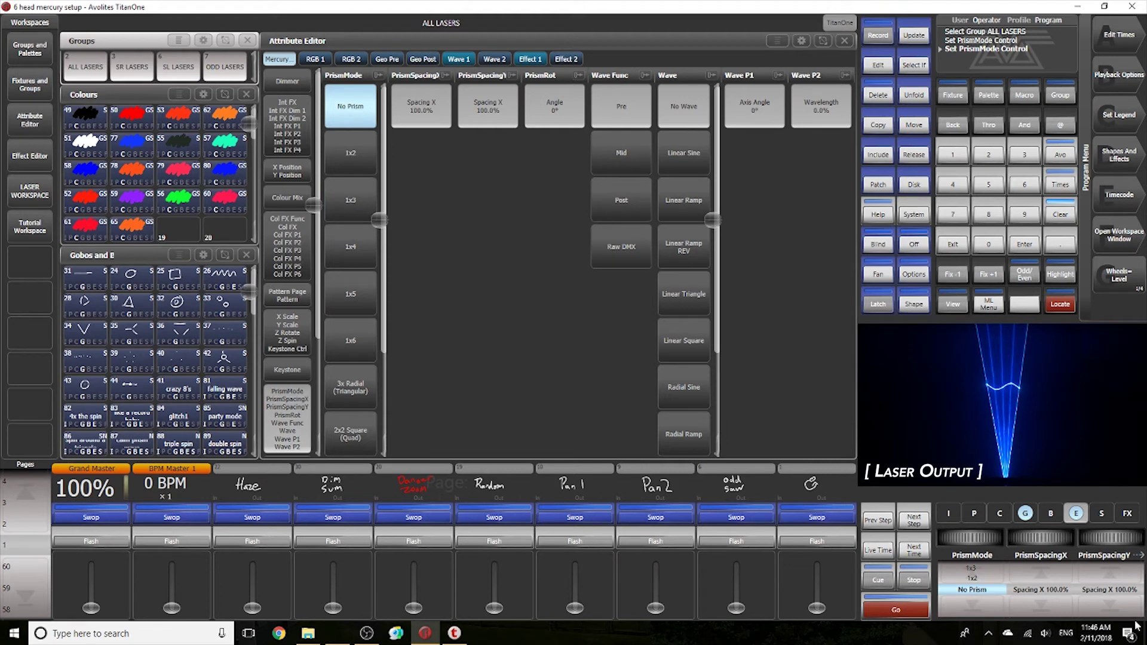
- Step through the page 2 patterns up to pattern 10 and return the lasers to pattern 2
click(1033, 522)
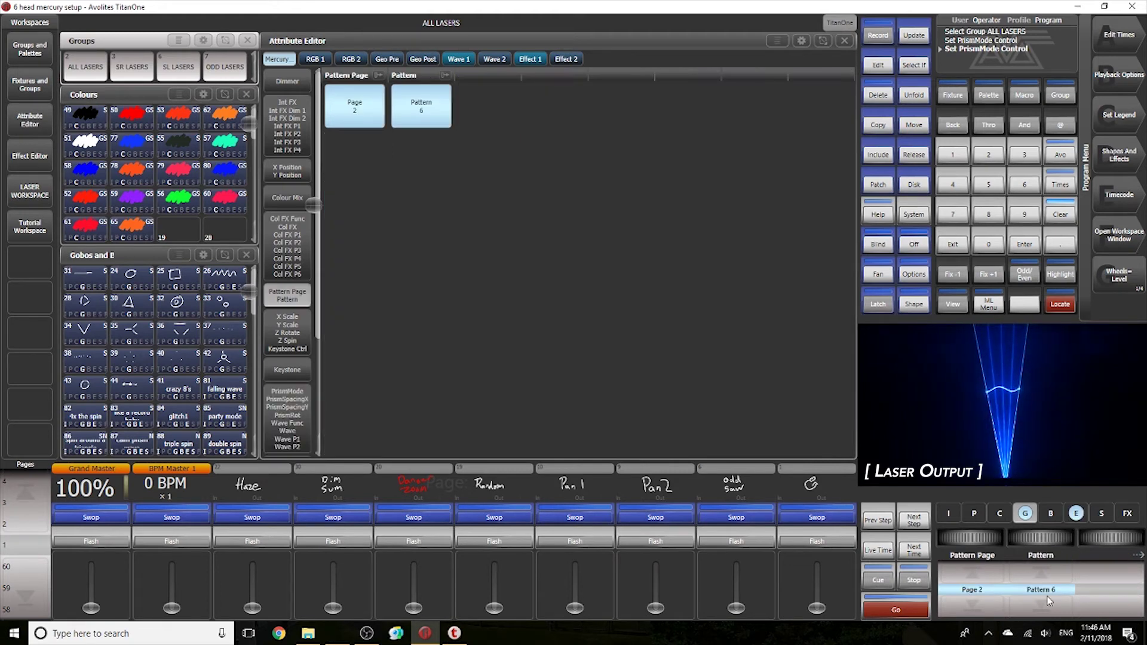
scroll(1048, 600, up, 4)
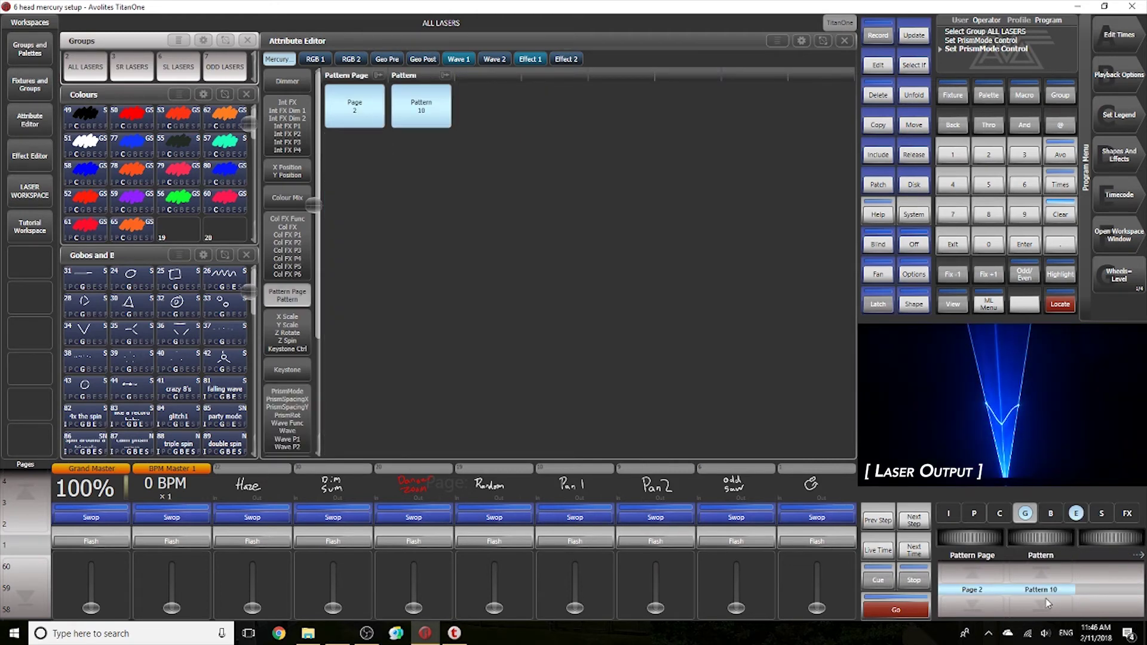
scroll(1048, 598, down, 5)
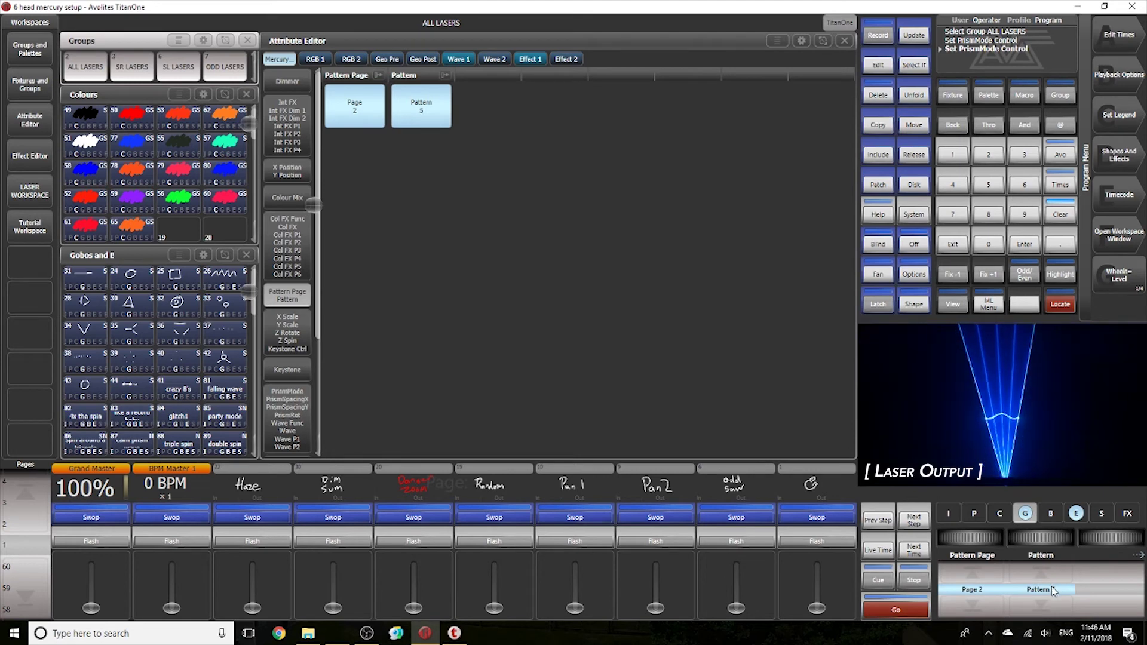
scroll(1064, 592, down, 2)
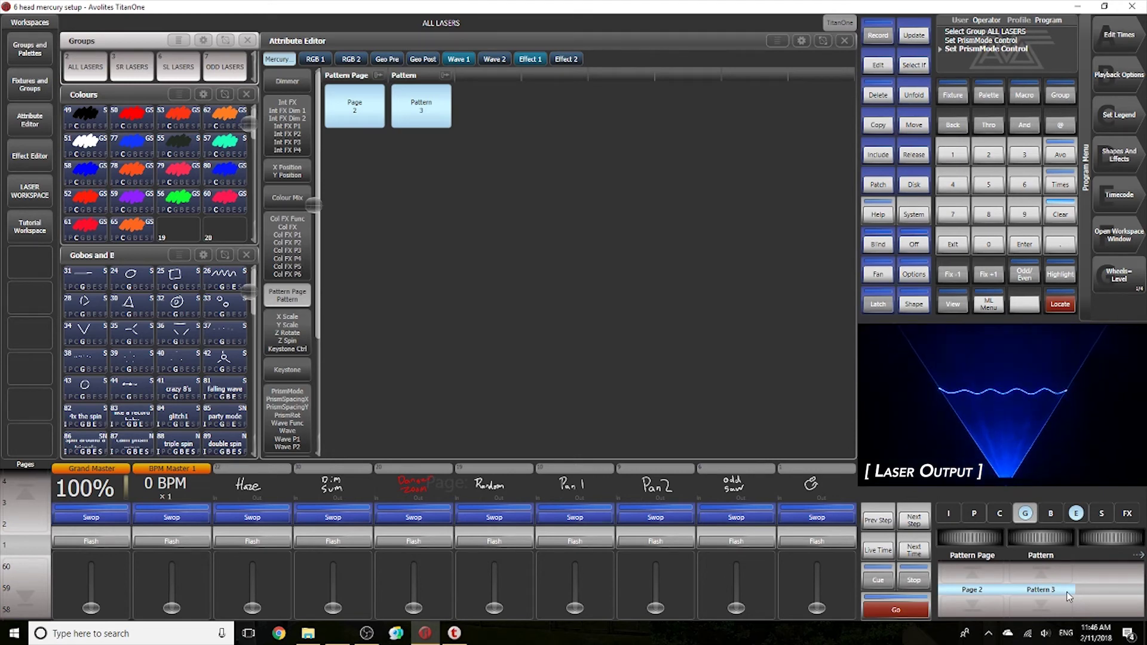
scroll(1070, 597, down, 1)
- Set Effect 1 to No Effect and locate its cells to reset the effect parameters
click(531, 59)
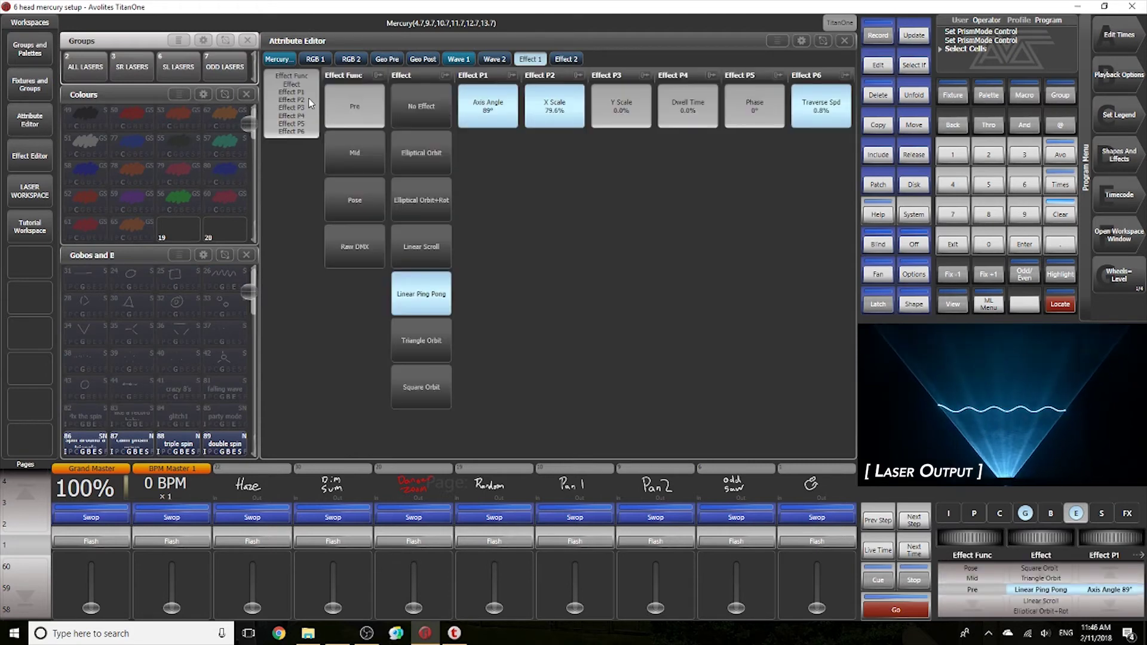
click(418, 109)
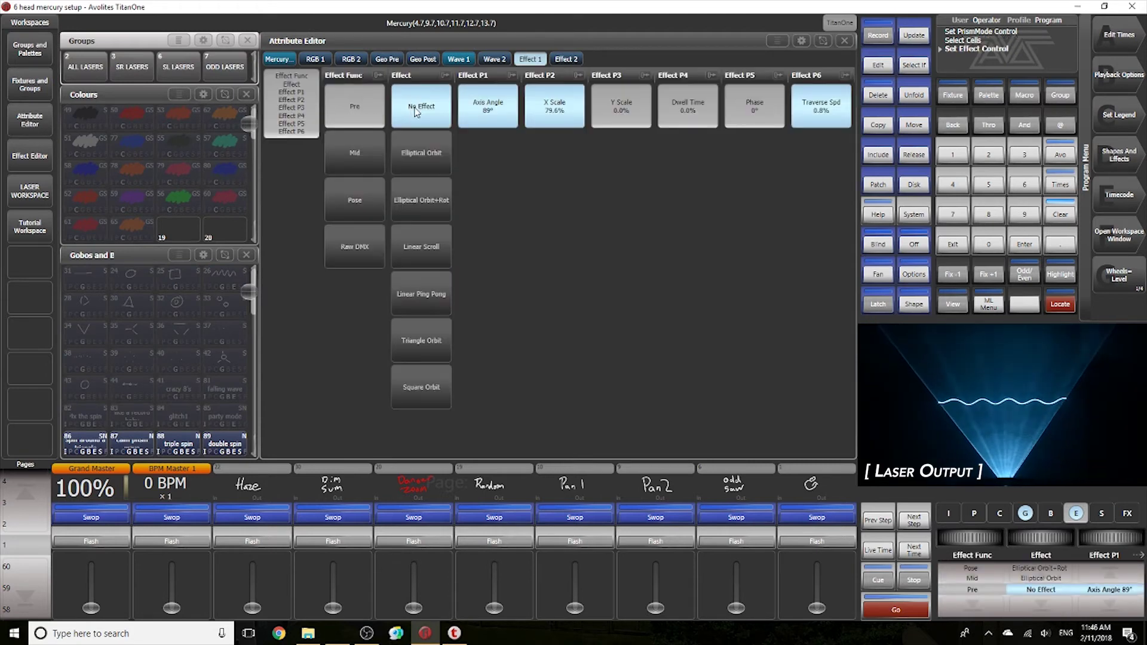
click(1066, 305)
click(1066, 305)
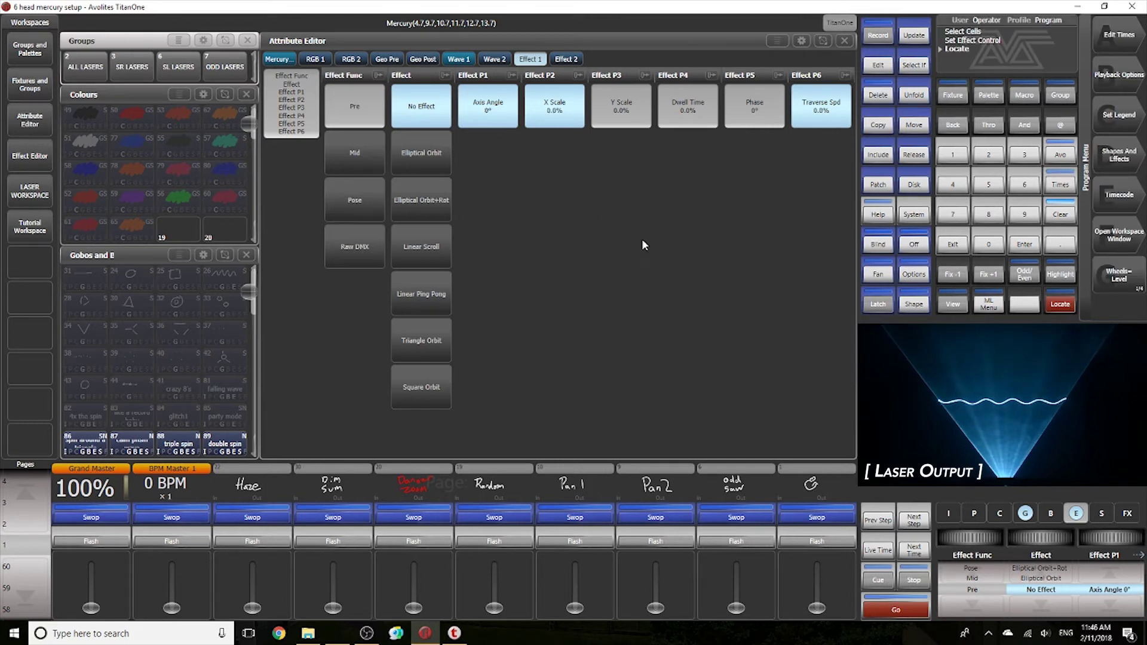
- Create a Pan / Tilt shape for the ALL LASERS group and run it on the sub fixtures
click(85, 65)
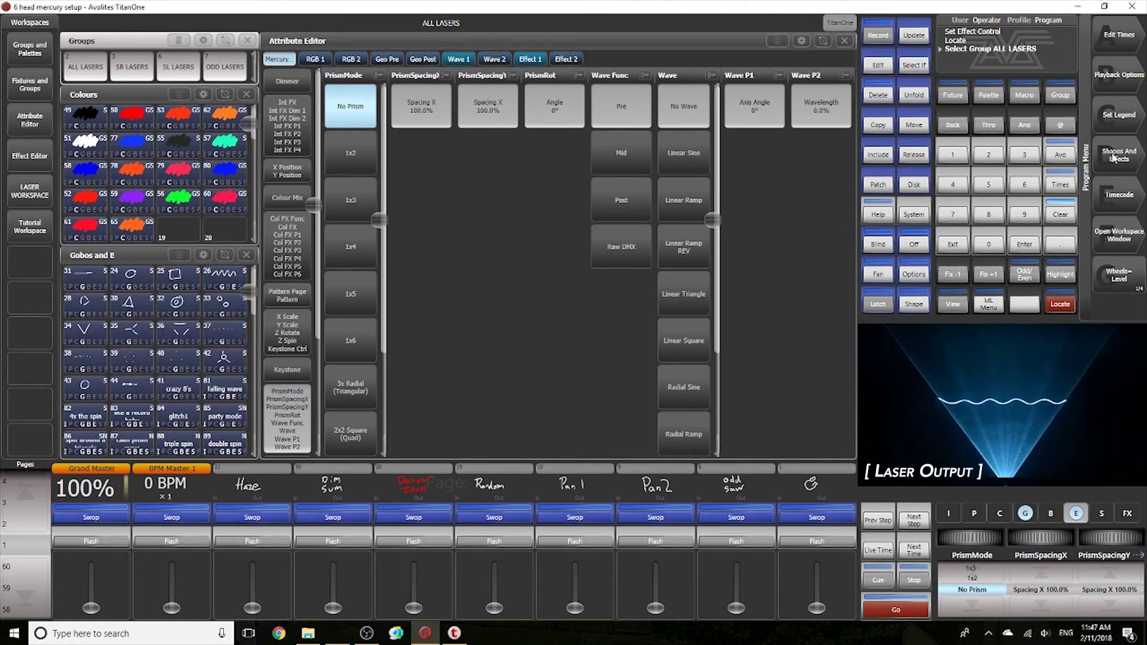
click(1115, 156)
click(1107, 30)
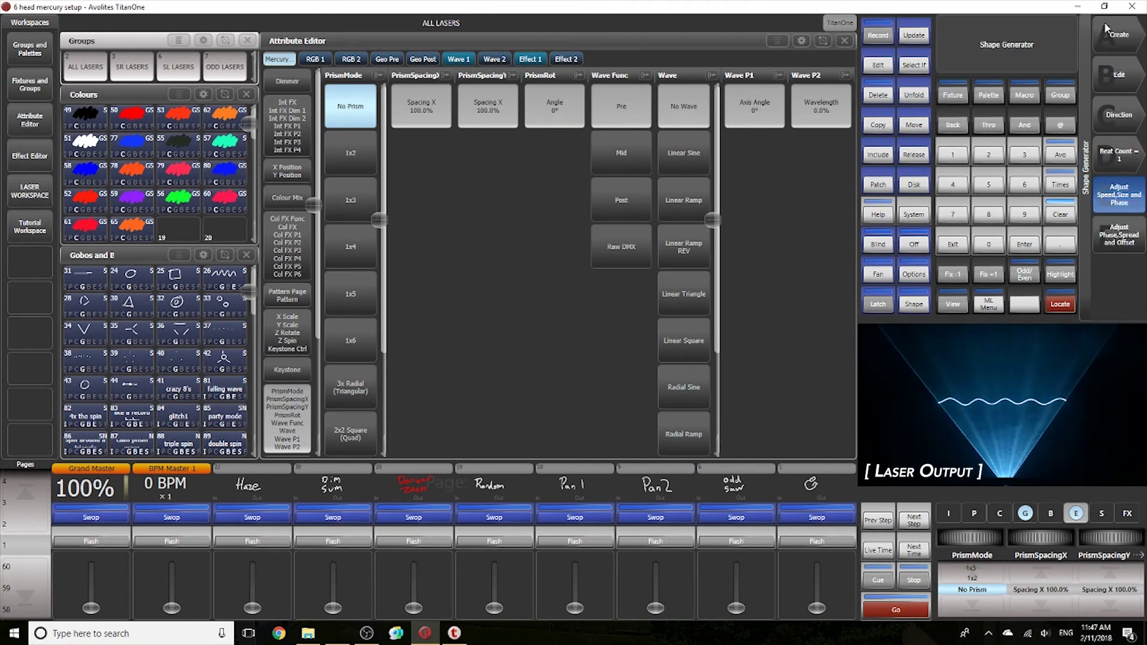
click(1129, 65)
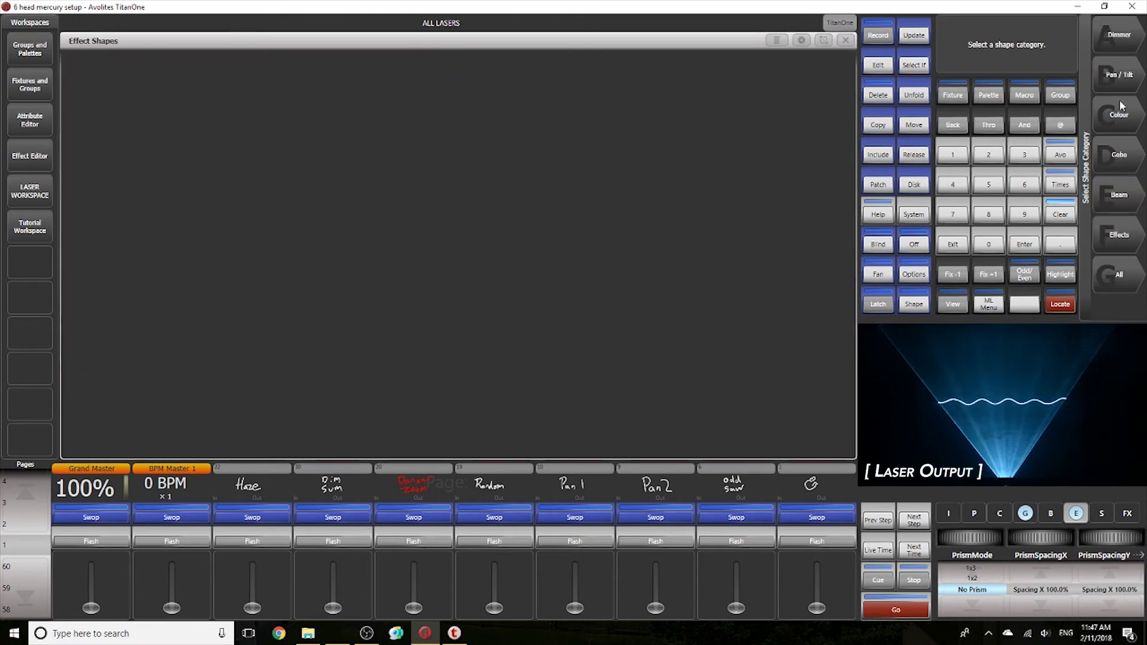
click(1119, 73)
click(1126, 167)
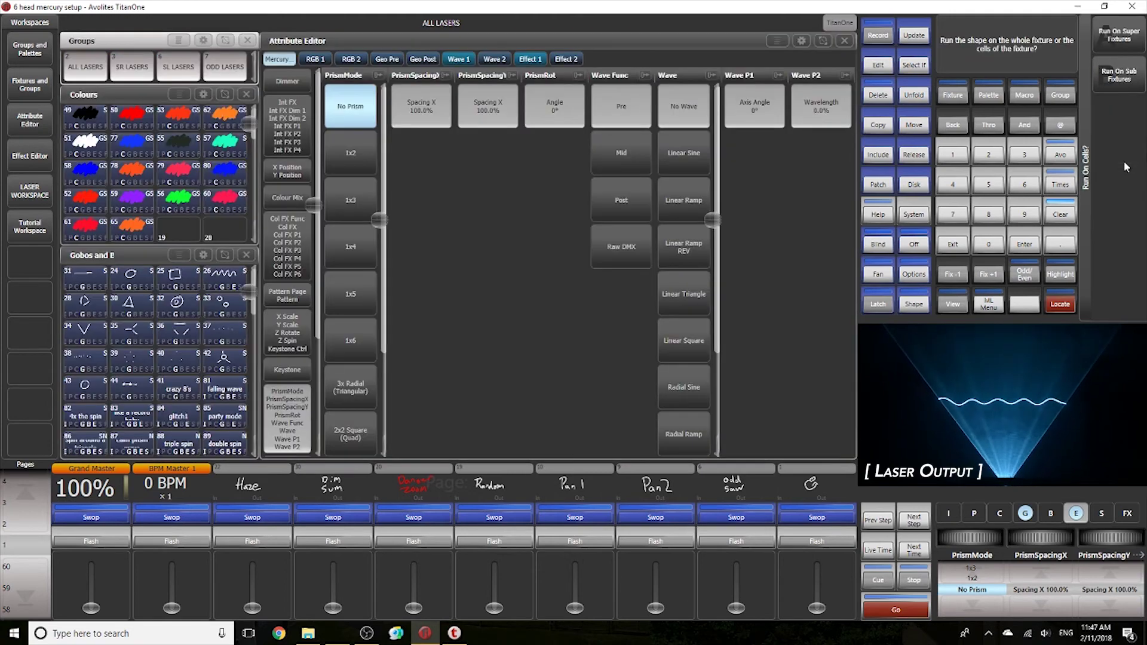
click(1132, 88)
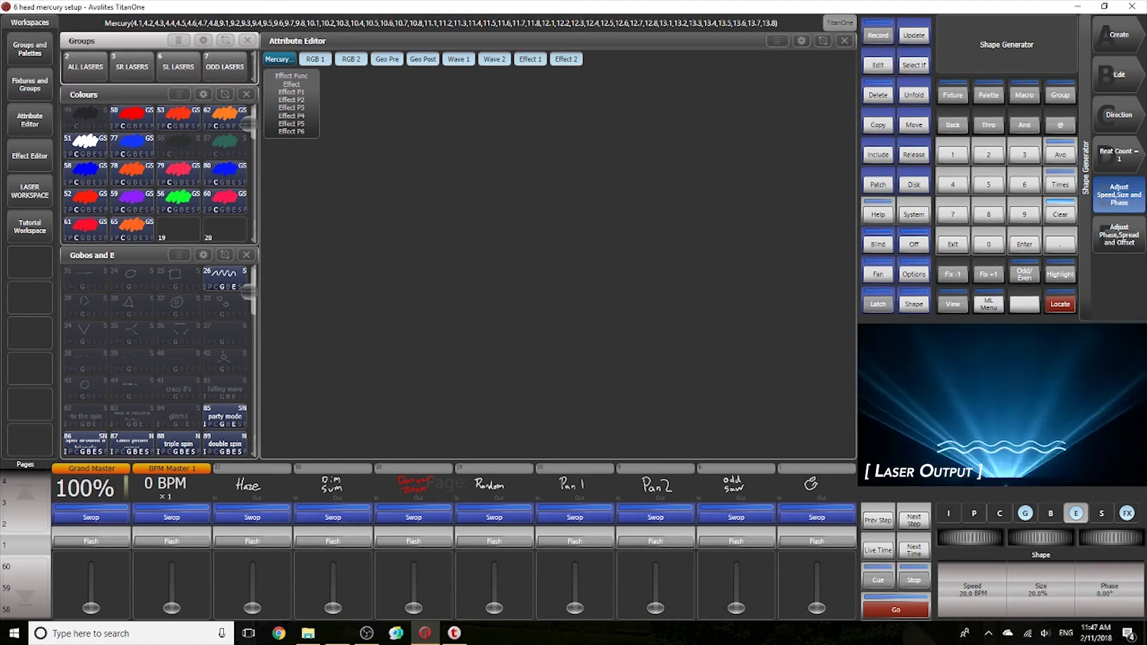
- Reduce the size of the shape running on the lasers
scroll(1041, 537, down, 5)
scroll(1041, 537, down, 2)
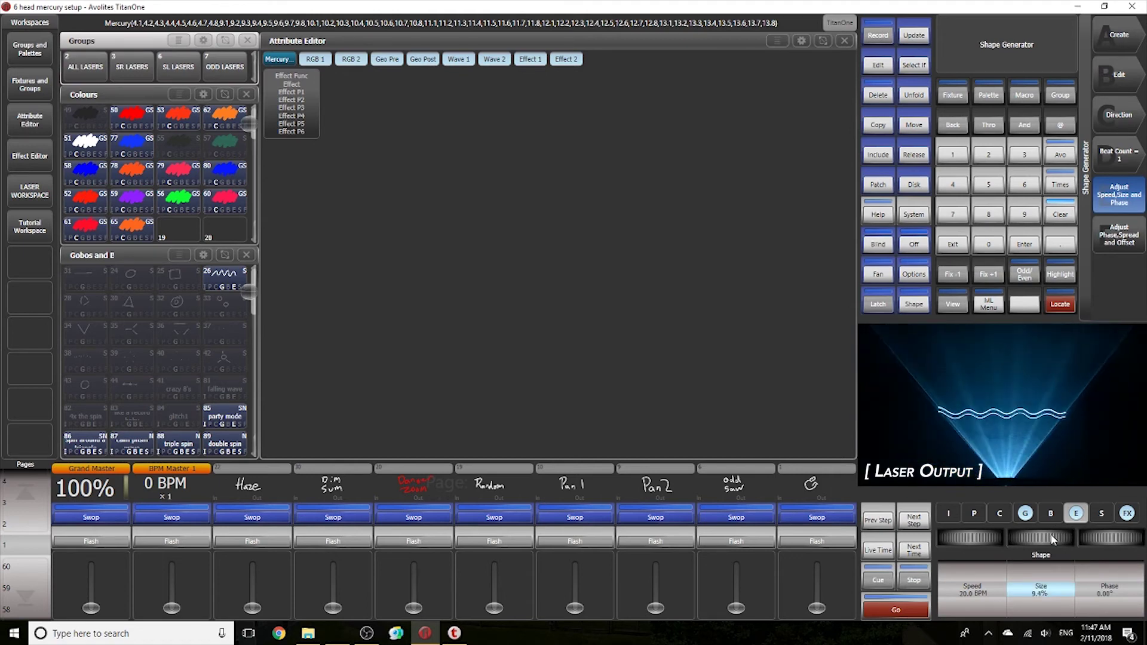